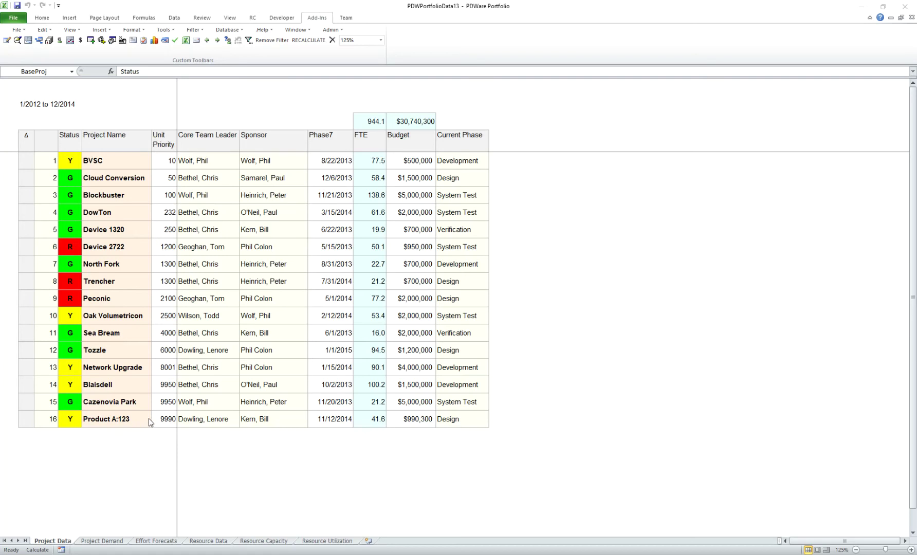
# Show the demand of project Product A:123 and examine its resource effort forecasts through the end of 2014
pyautogui.click(115, 419)
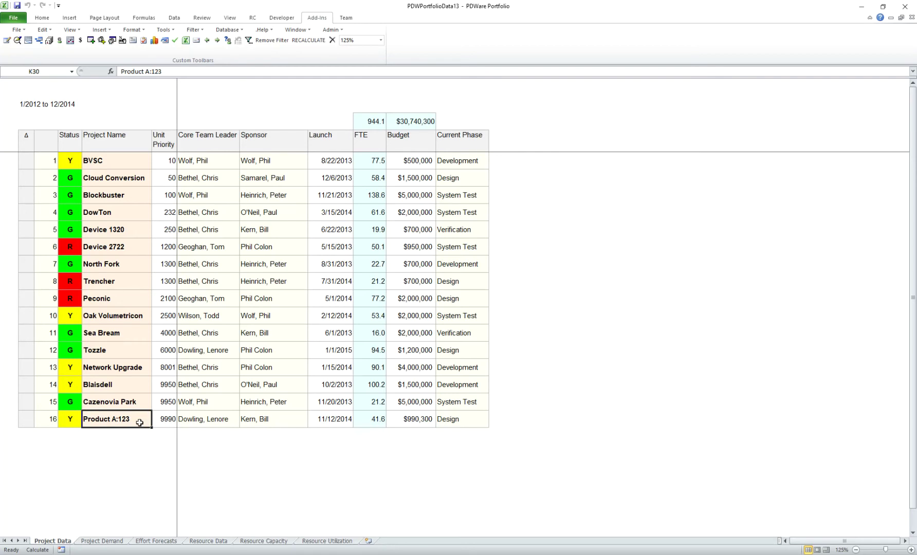
pyautogui.rightClick(139, 421)
pyautogui.click(183, 368)
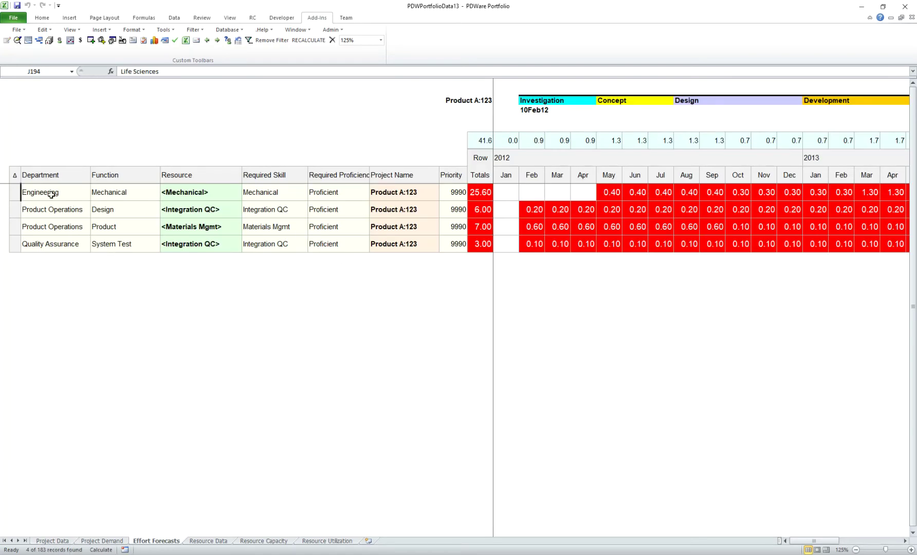
pyautogui.click(179, 193)
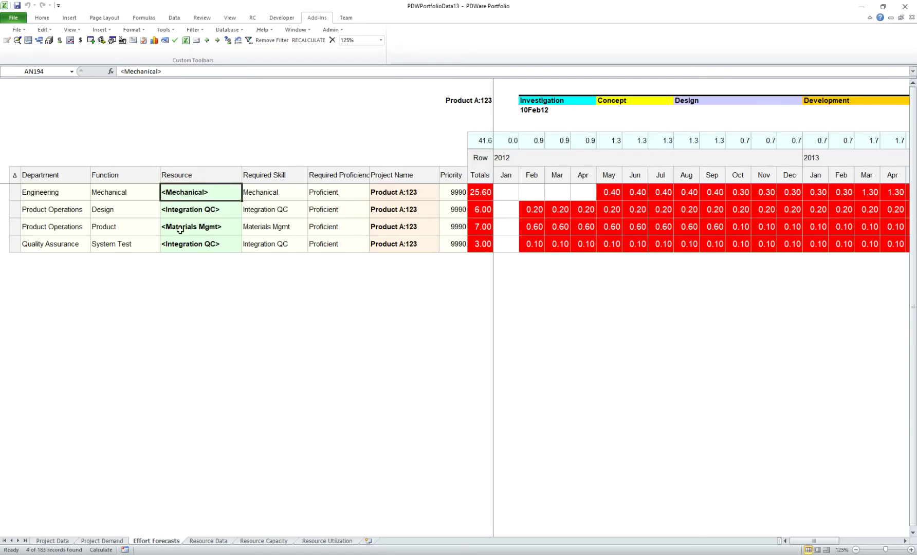
pyautogui.click(190, 208)
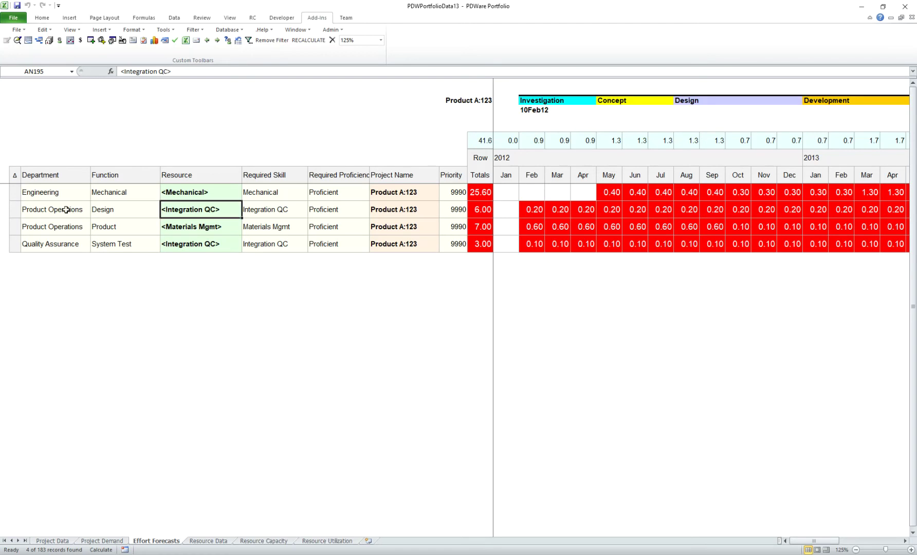
pyautogui.click(53, 244)
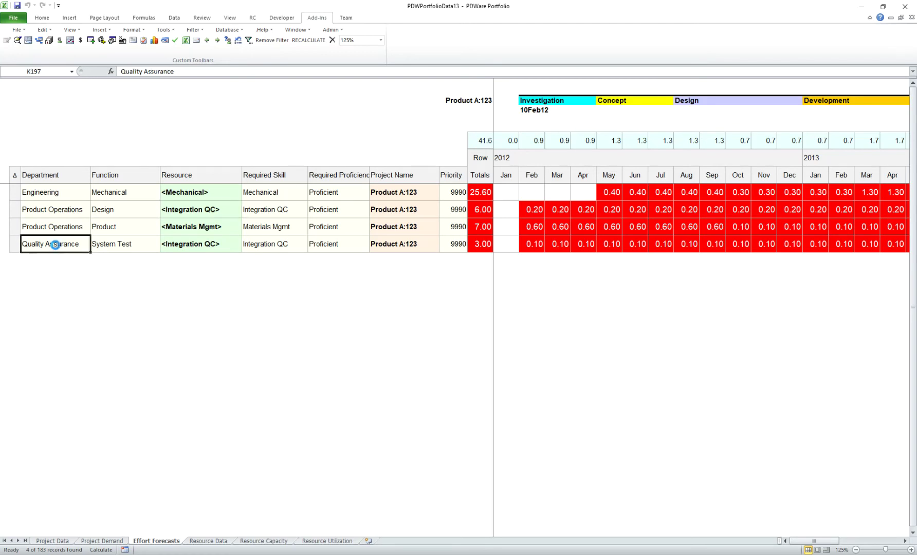
pyautogui.click(198, 228)
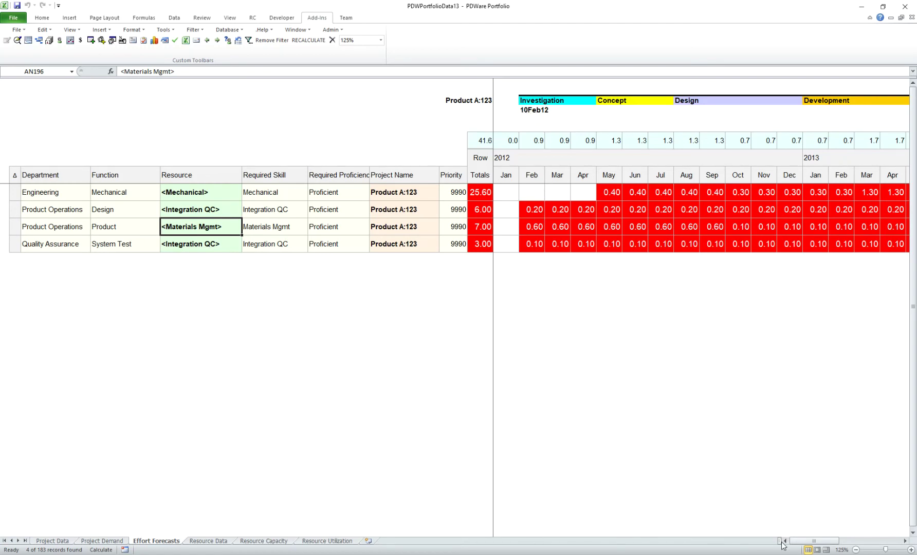
pyautogui.moveTo(809, 541); pyautogui.dragTo(885, 544)
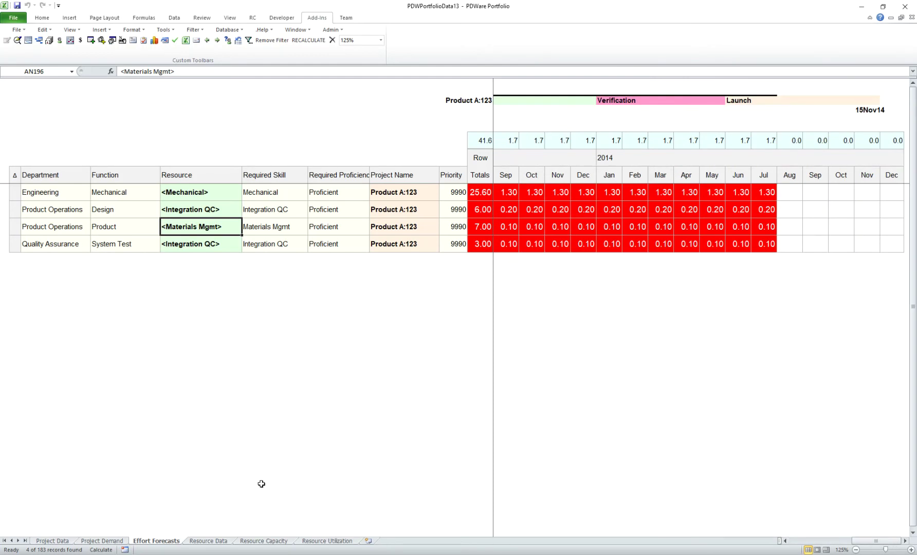
# Show the financial plan of Product A:123 from the project data, inspect its Labor row, and close the plan
pyautogui.click(58, 540)
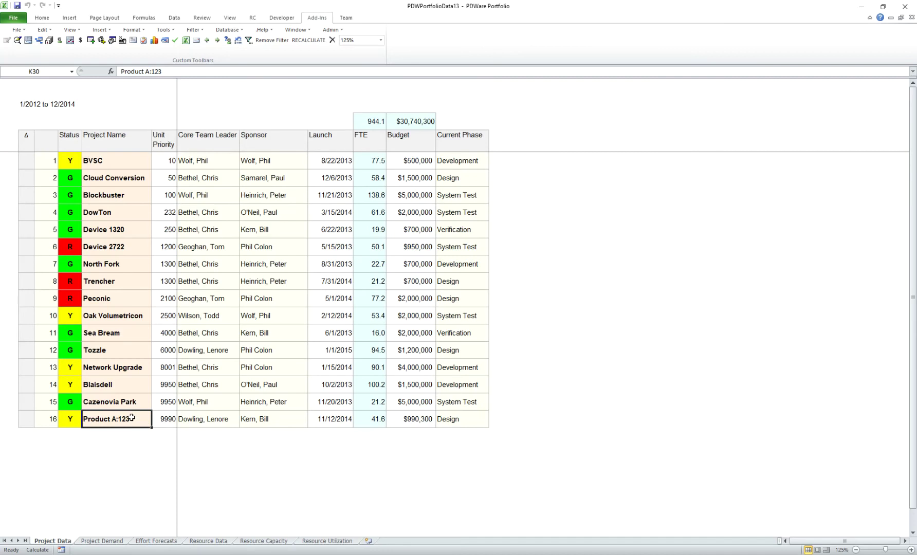
pyautogui.rightClick(131, 419)
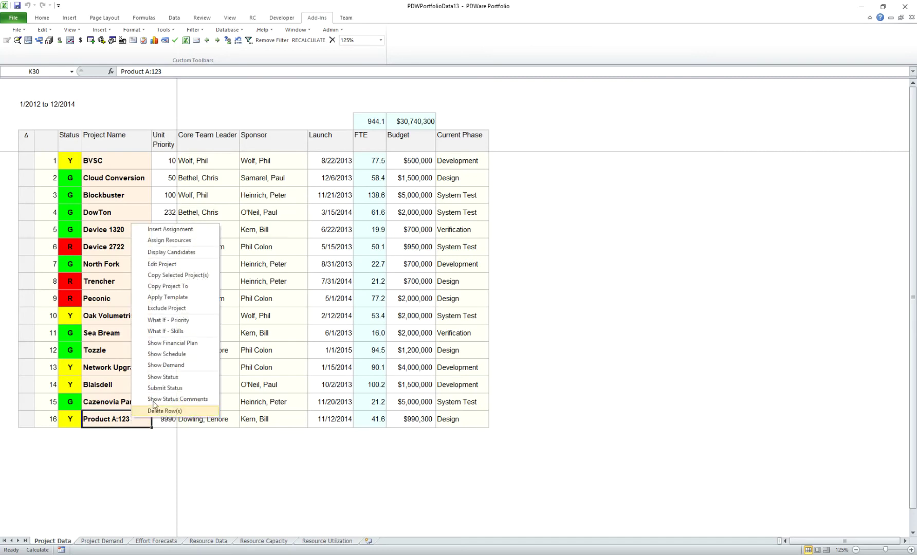
pyautogui.click(178, 344)
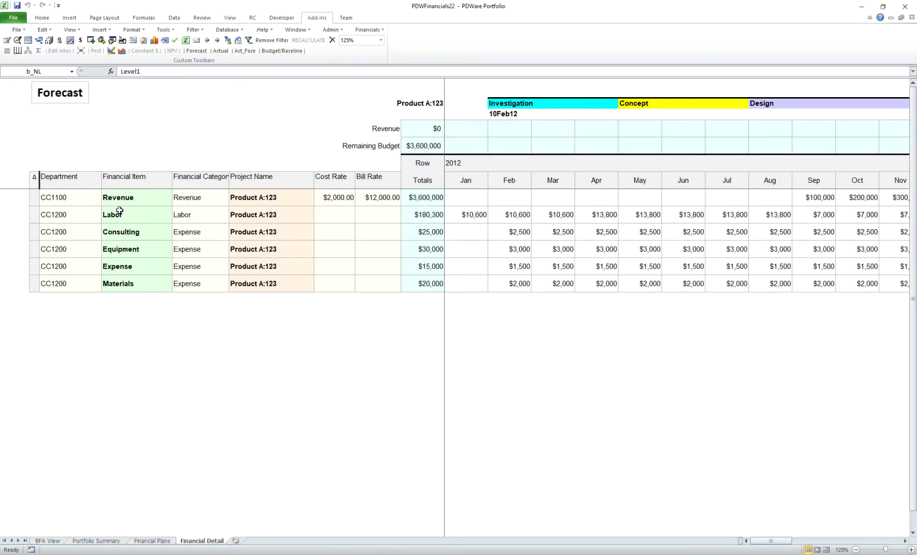
pyautogui.click(122, 208)
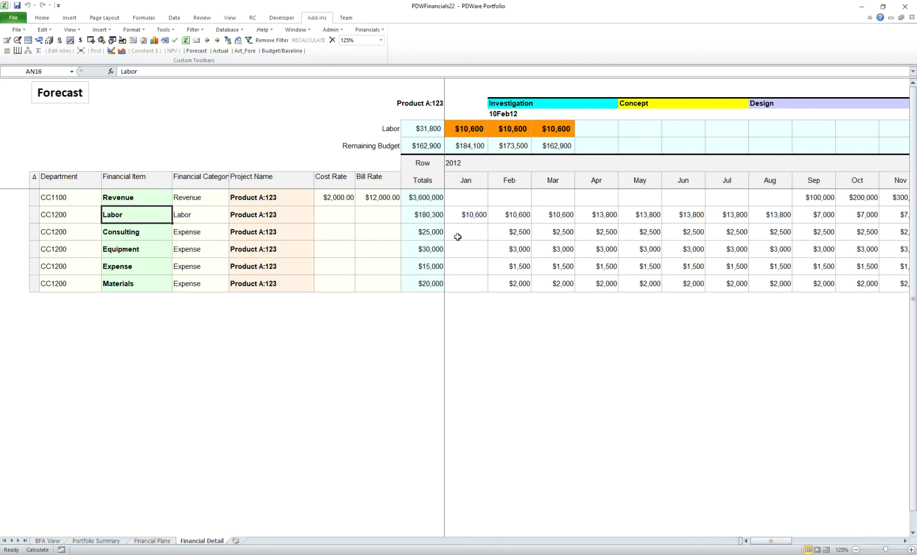
pyautogui.click(912, 18)
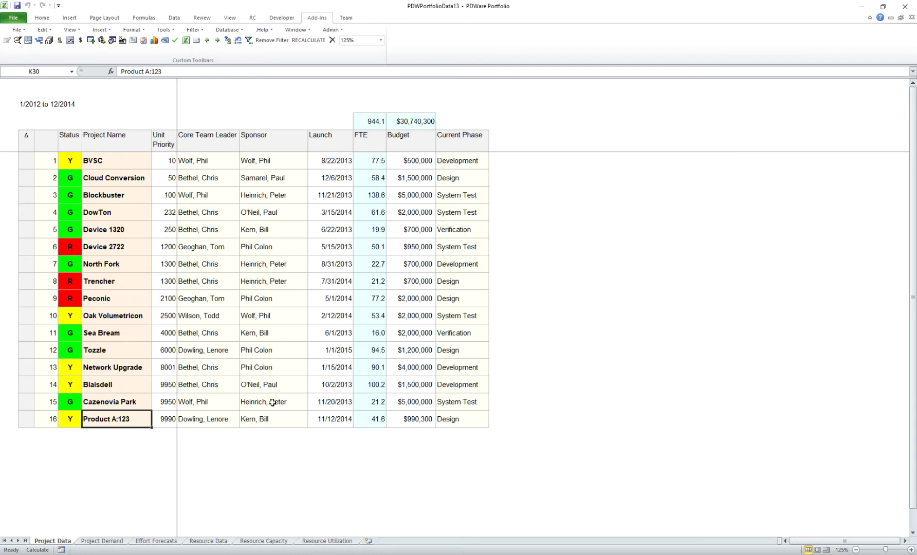
# Get the portfolio data again from the project demand sheet without saving, for 3 months starting 6/1/2012
pyautogui.click(117, 542)
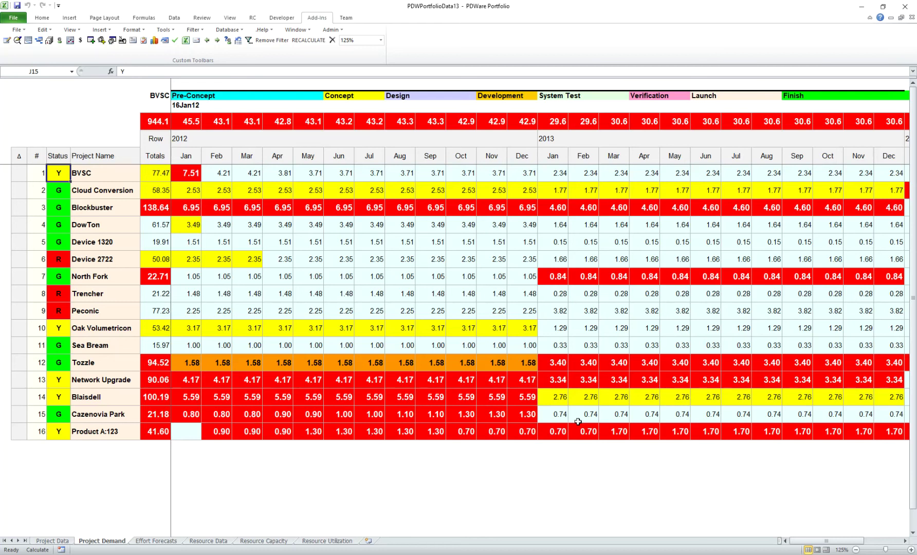
pyautogui.click(225, 29)
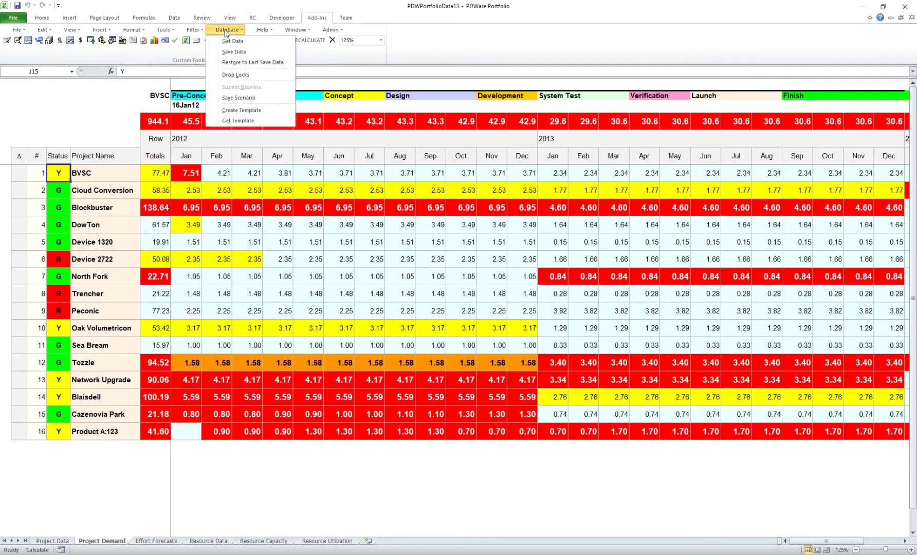
pyautogui.click(231, 40)
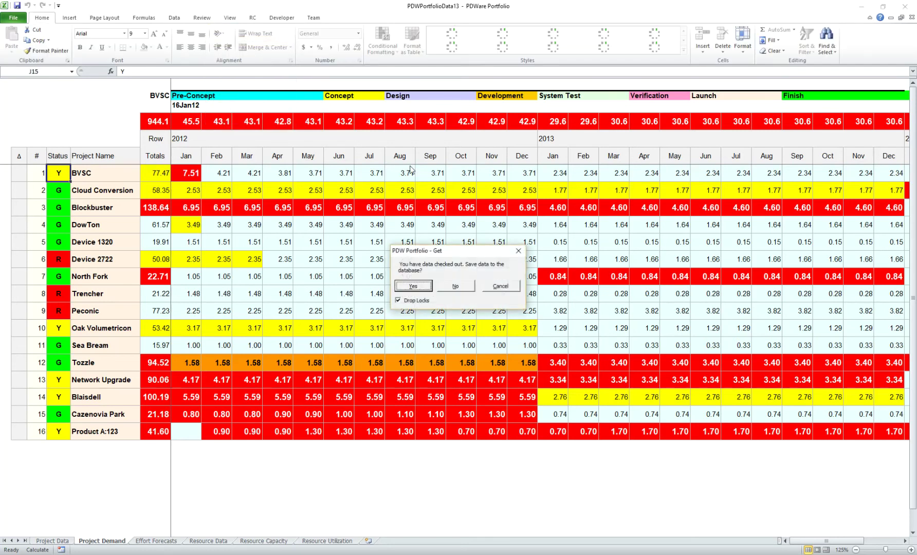
pyautogui.click(450, 282)
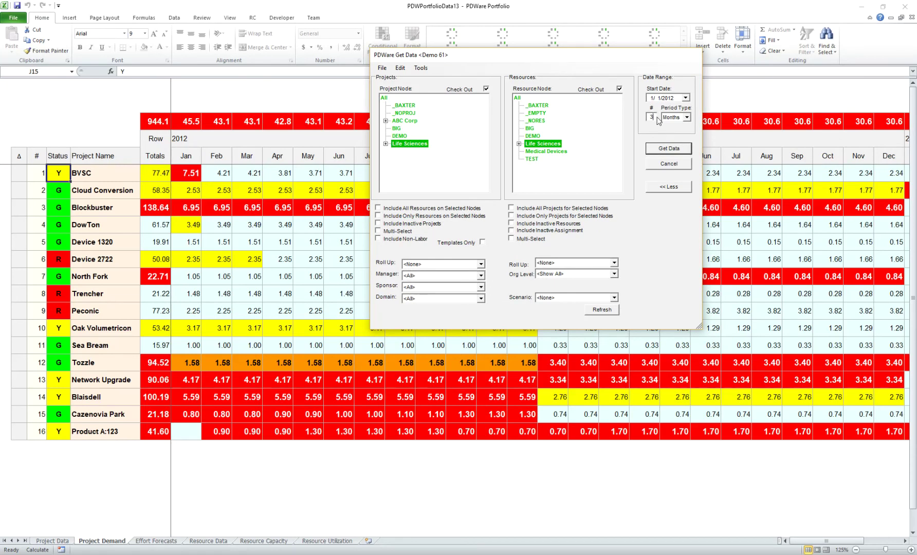
pyautogui.click(651, 98)
pyautogui.click(670, 150)
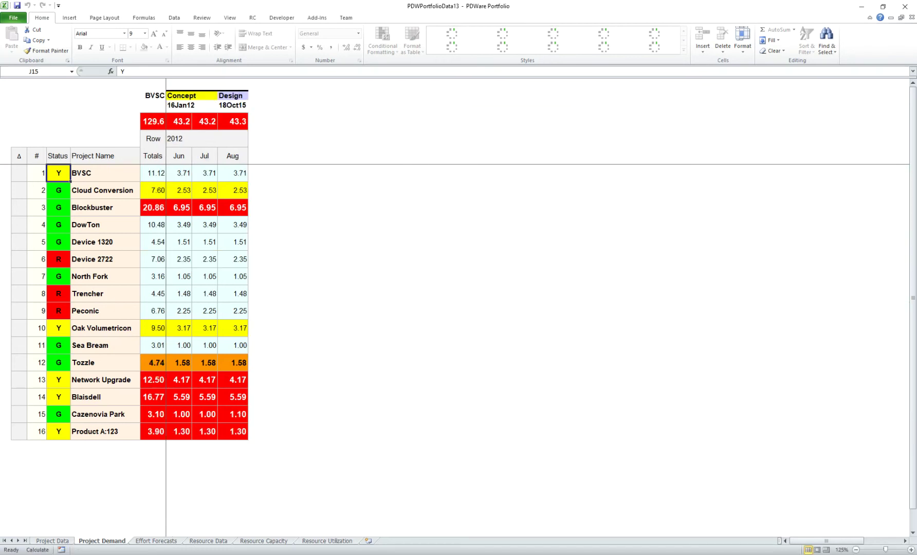
# Create a library template named NORMAL from project Product A:123, with skills rollup and financials included
pyautogui.click(52, 540)
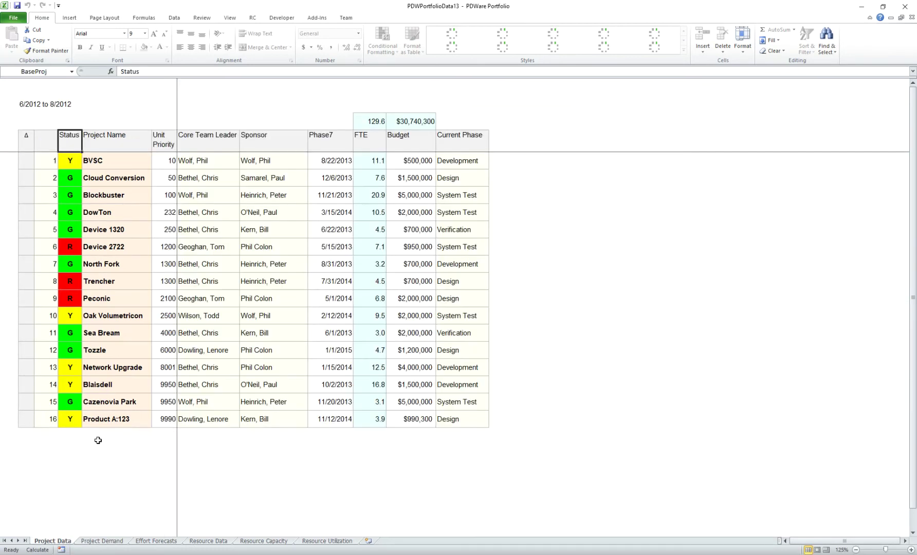
pyautogui.click(120, 417)
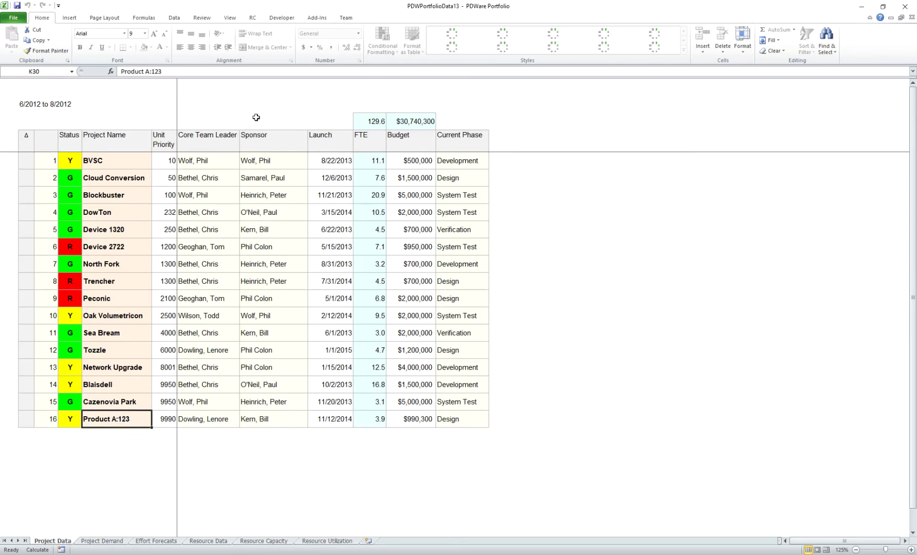
pyautogui.click(317, 17)
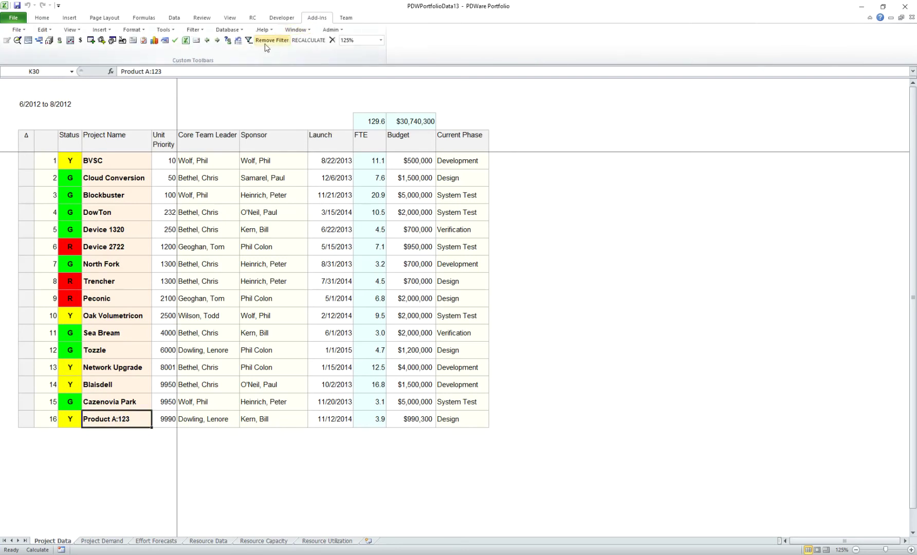
pyautogui.click(233, 31)
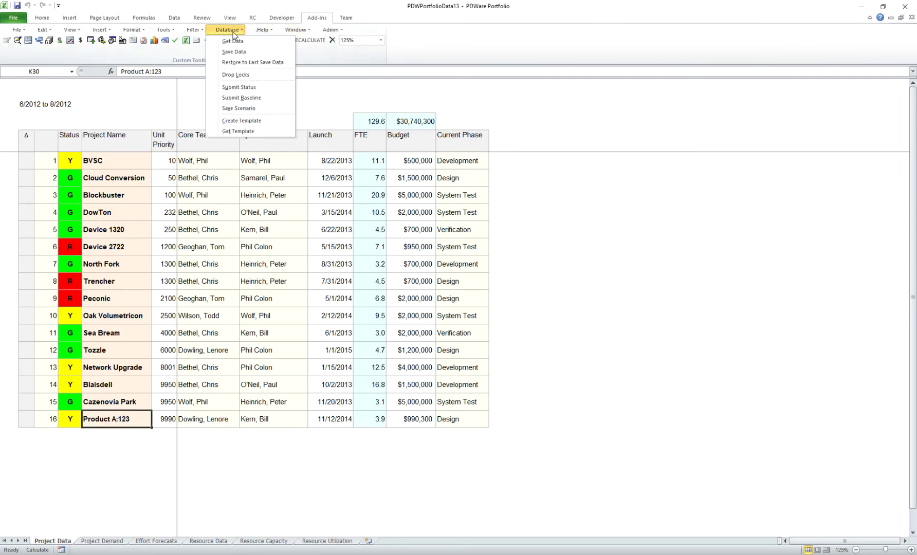
pyautogui.click(255, 122)
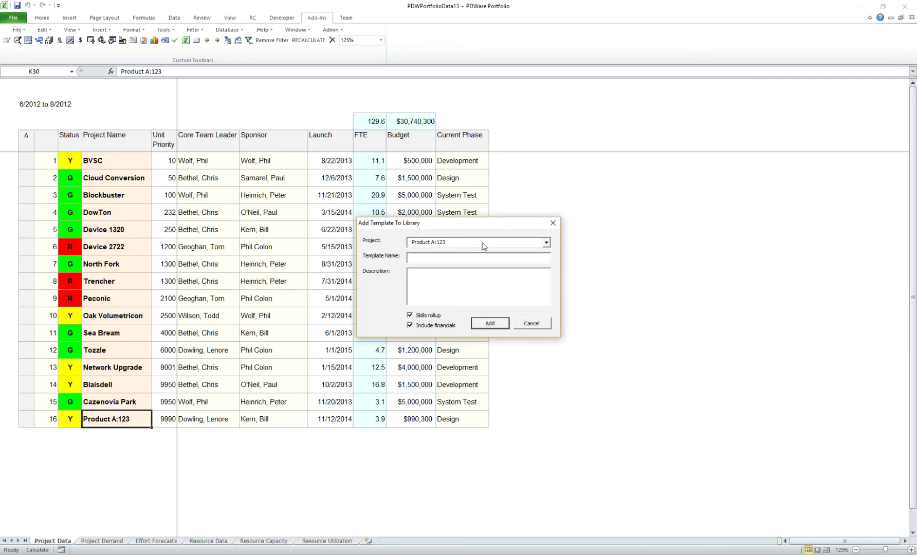
pyautogui.click(546, 243)
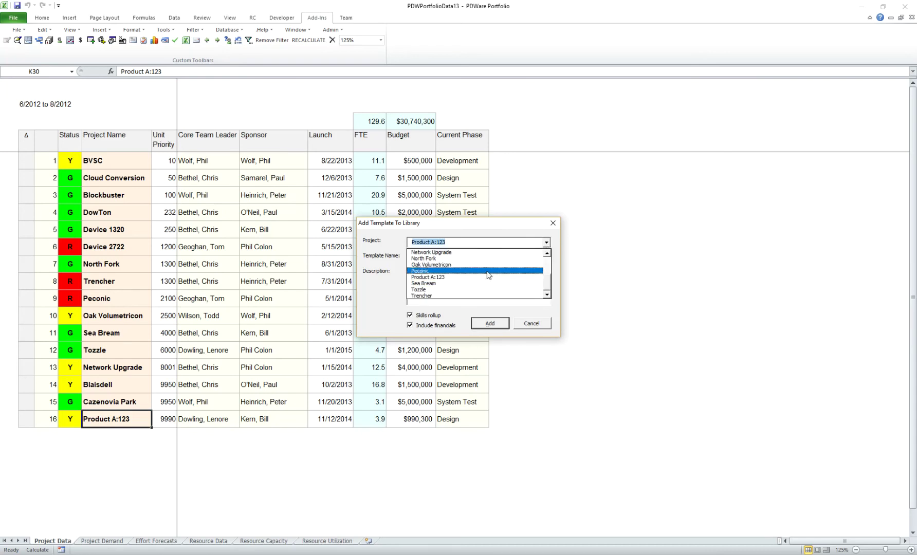
pyautogui.click(448, 276)
pyautogui.click(428, 256)
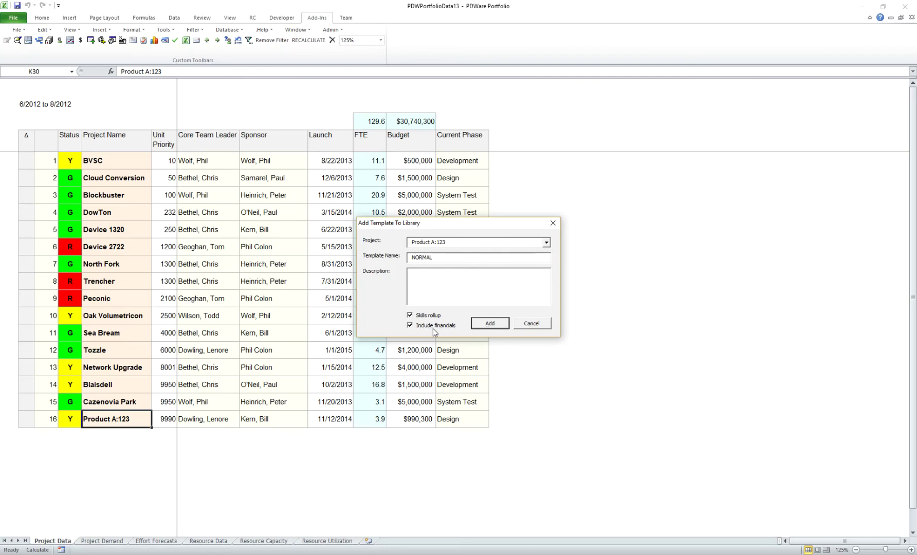
pyautogui.click(490, 324)
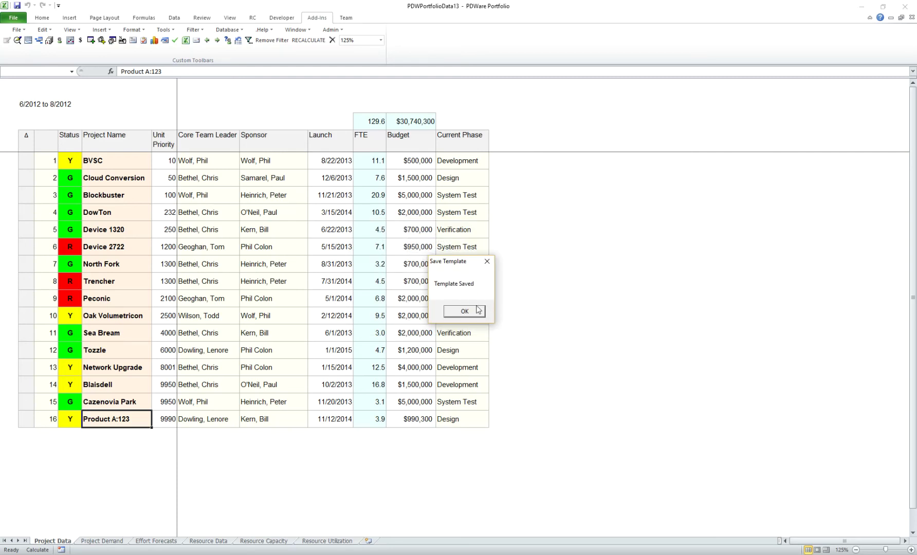
pyautogui.click(468, 316)
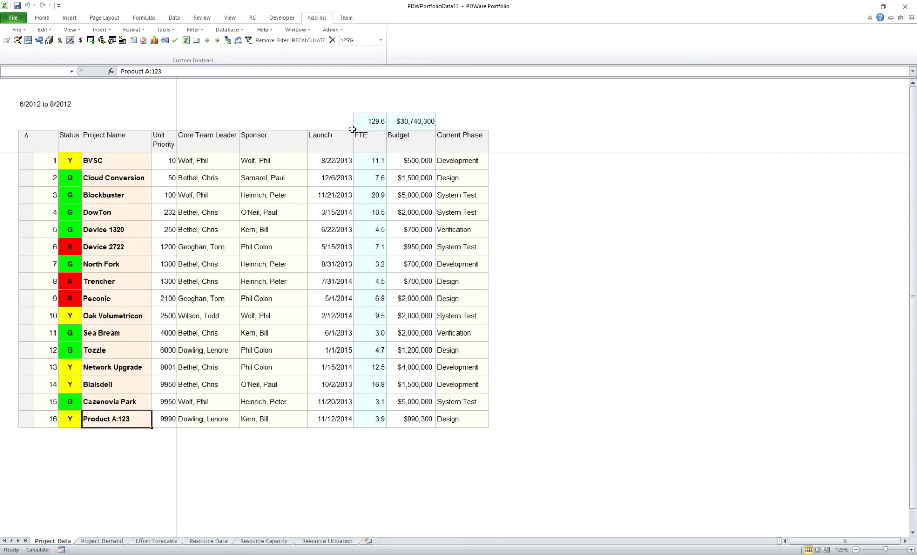
# Get the portfolio data again without saving, for the monthly range 1/2012 to 12/2014
pyautogui.click(229, 31)
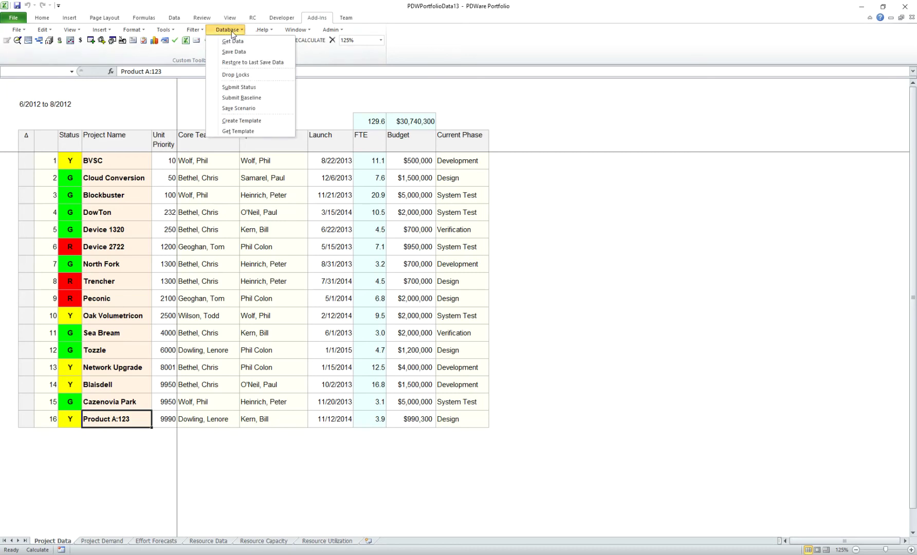
pyautogui.click(232, 41)
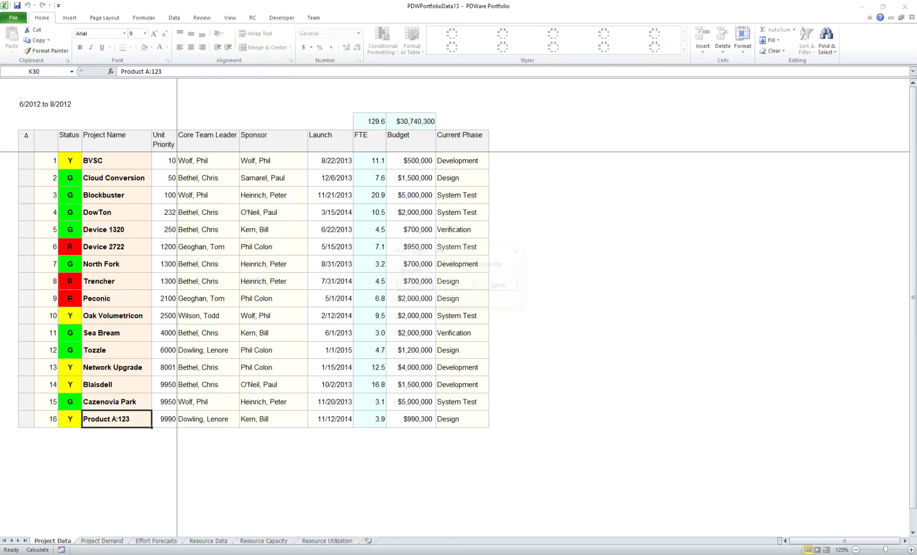
pyautogui.click(457, 287)
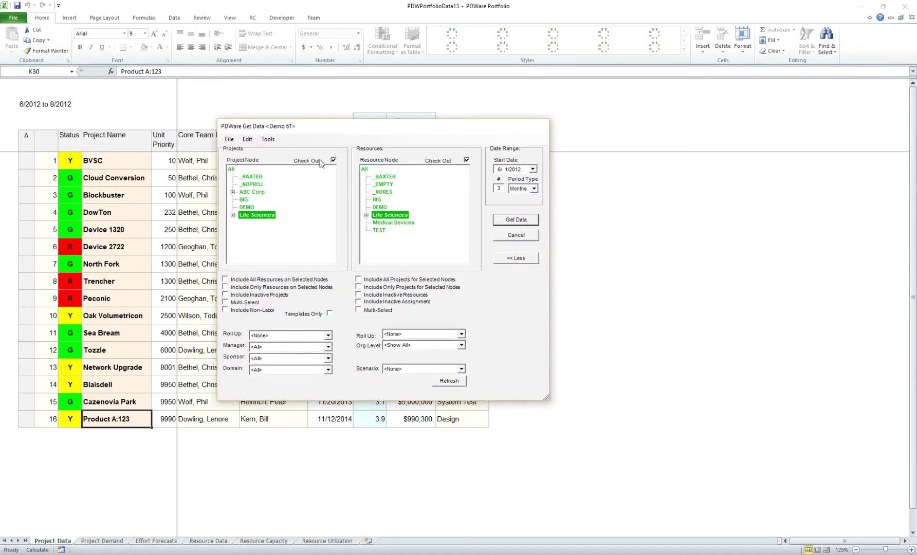
pyautogui.click(500, 169)
pyautogui.write('1')
pyautogui.doubleClick(498, 189)
pyautogui.write('3')
pyautogui.click(516, 220)
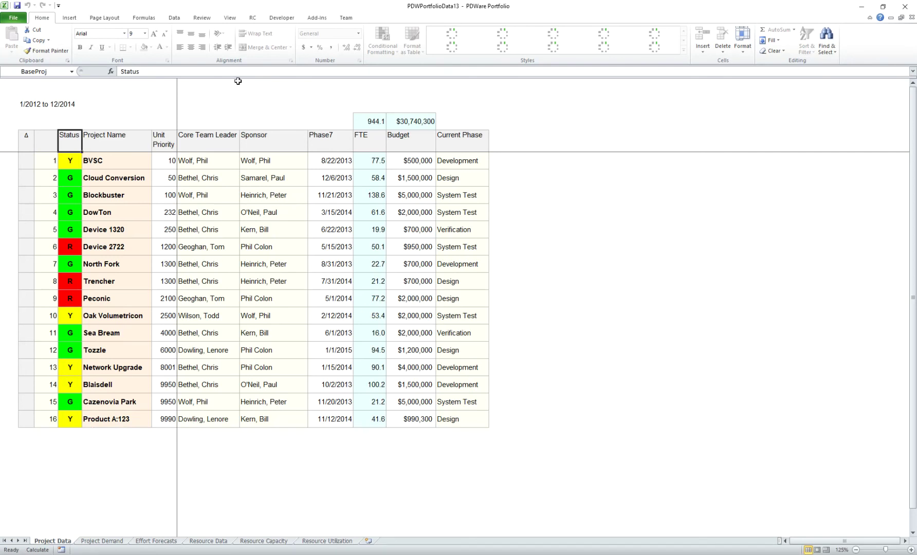
# Create a project named ABCD from the NORMAL library template, including its project plan, resource plan, milestones and financials
pyautogui.click(311, 19)
pyautogui.click(227, 29)
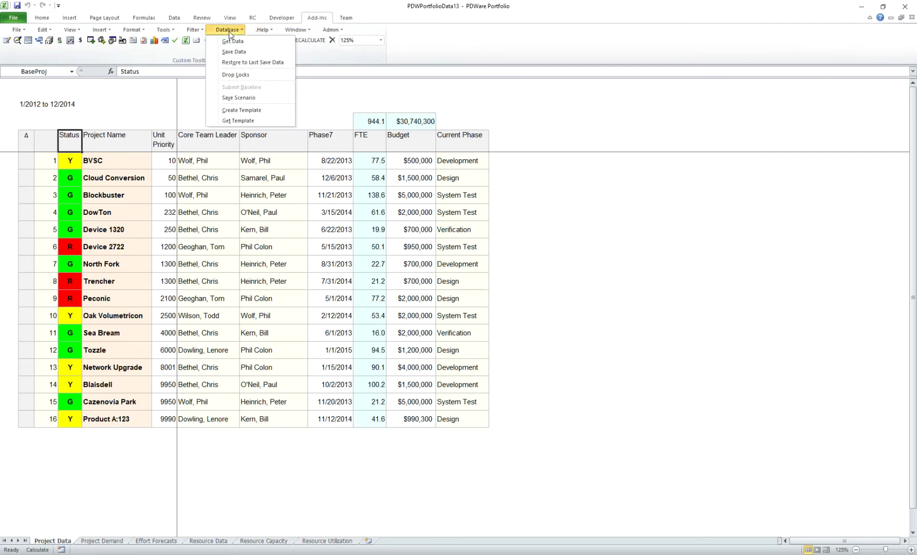
pyautogui.click(243, 121)
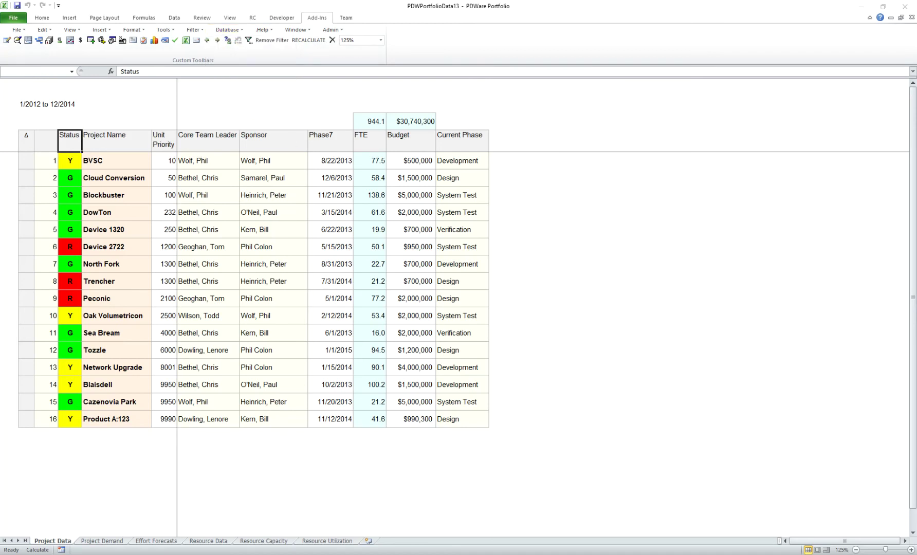
pyautogui.click(560, 163)
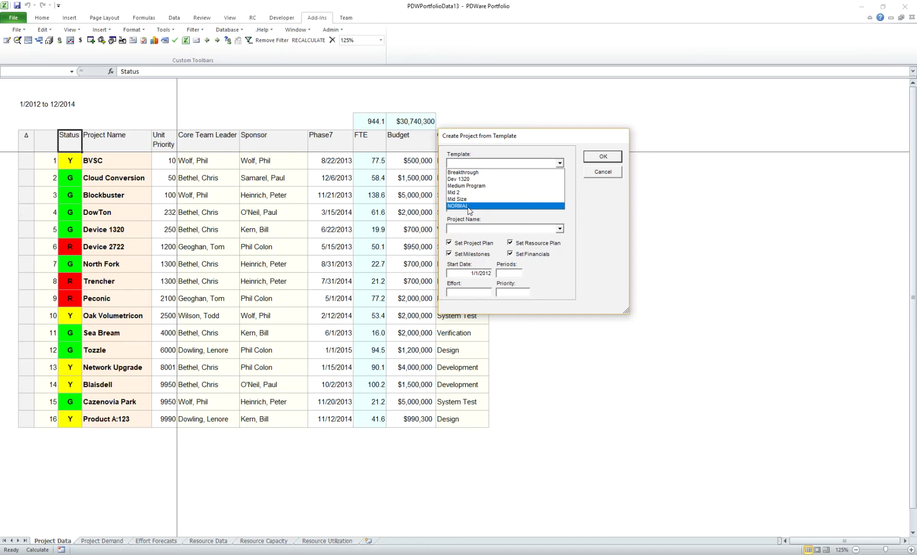
pyautogui.click(603, 176)
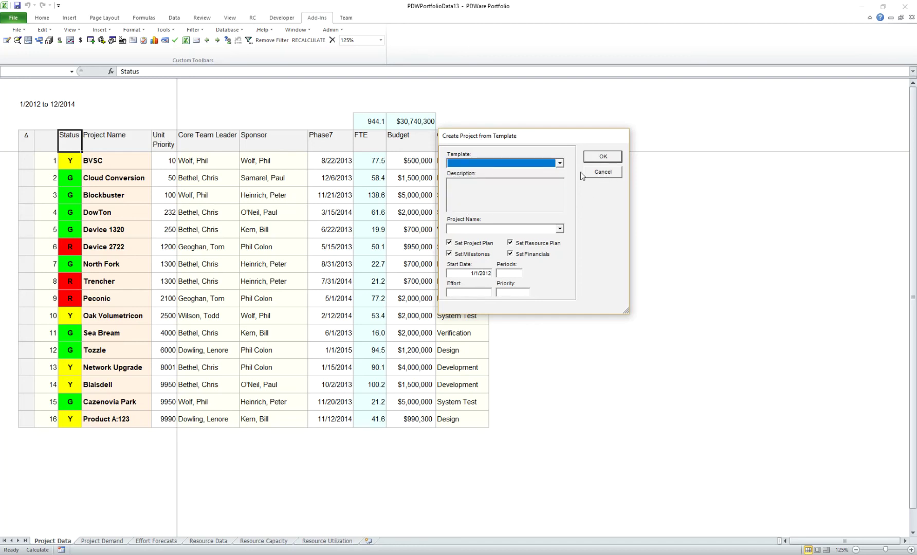
pyautogui.click(560, 164)
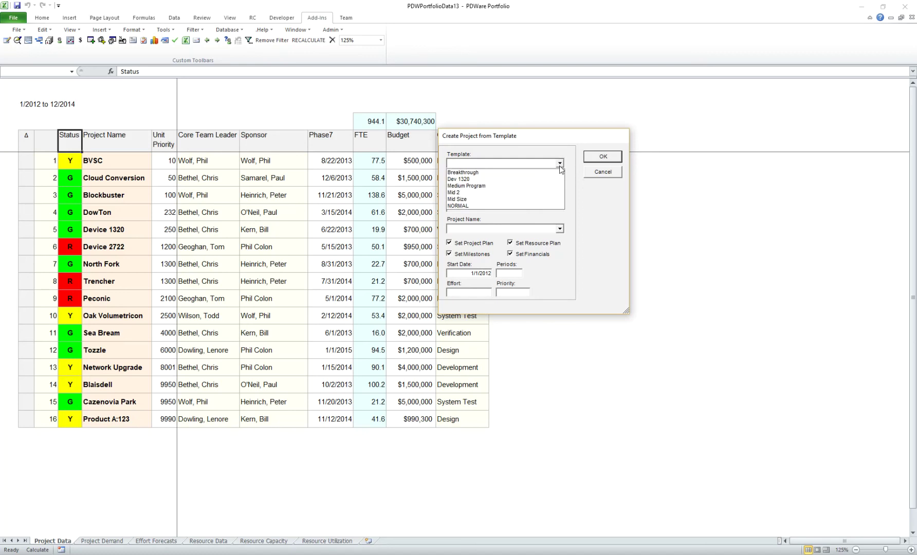
pyautogui.click(493, 206)
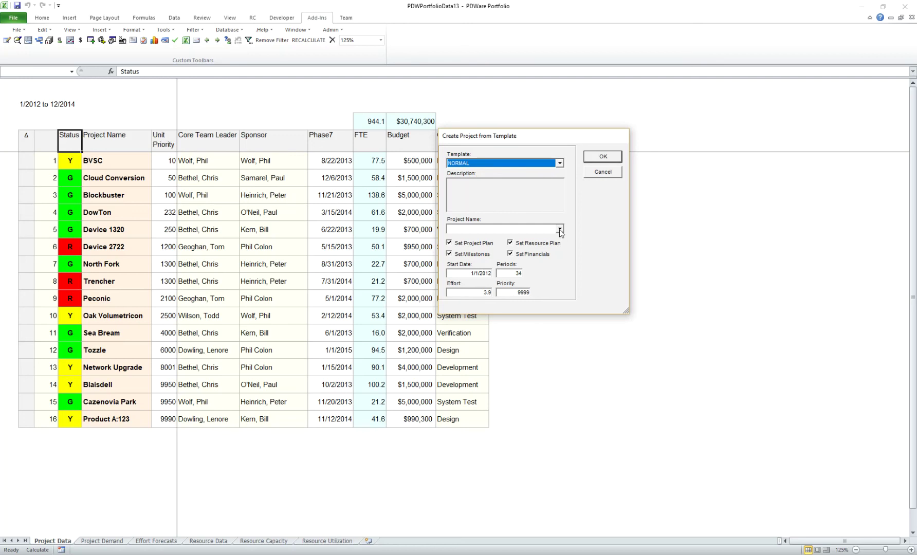
pyautogui.click(541, 229)
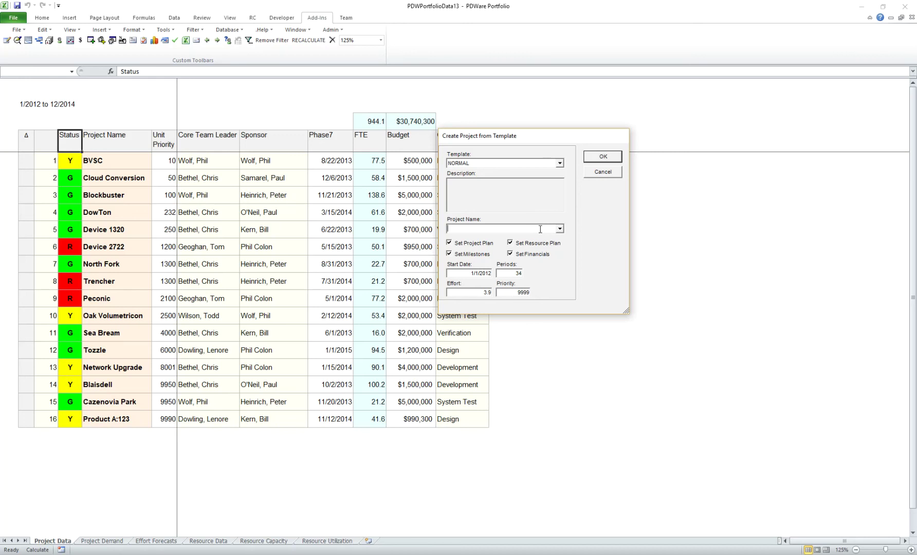
pyautogui.write('ABCD')
pyautogui.click(604, 157)
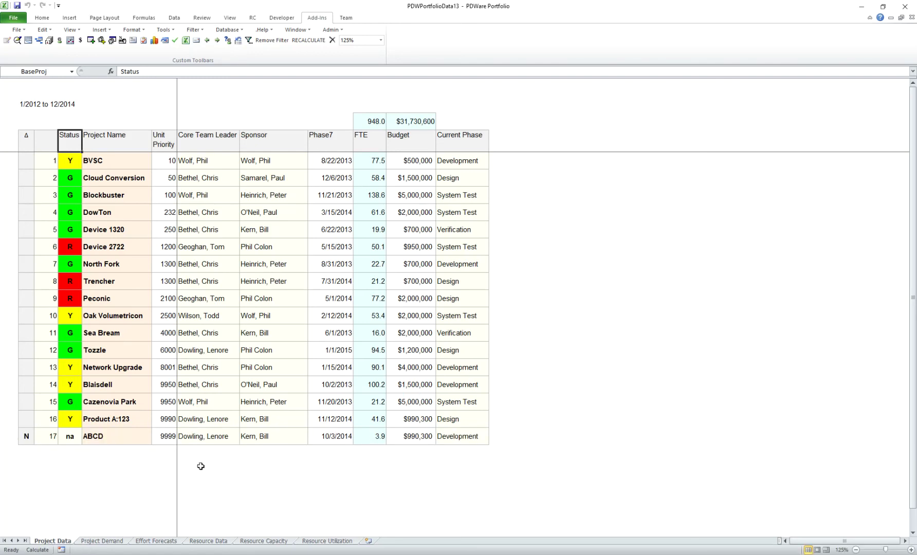
# Show the financial plan of project ABCD and inspect the June to August 2012 forecast from Labor through Materials
pyautogui.rightClick(97, 436)
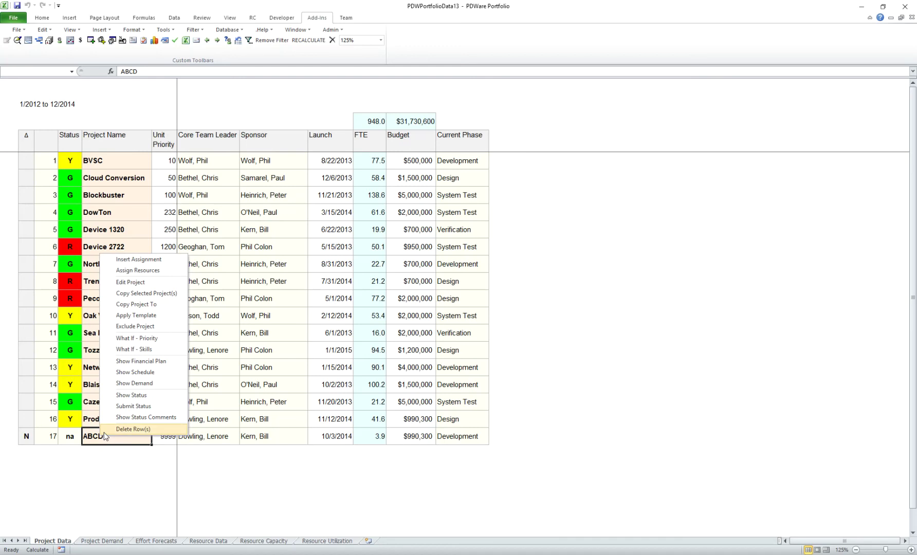
pyautogui.click(148, 362)
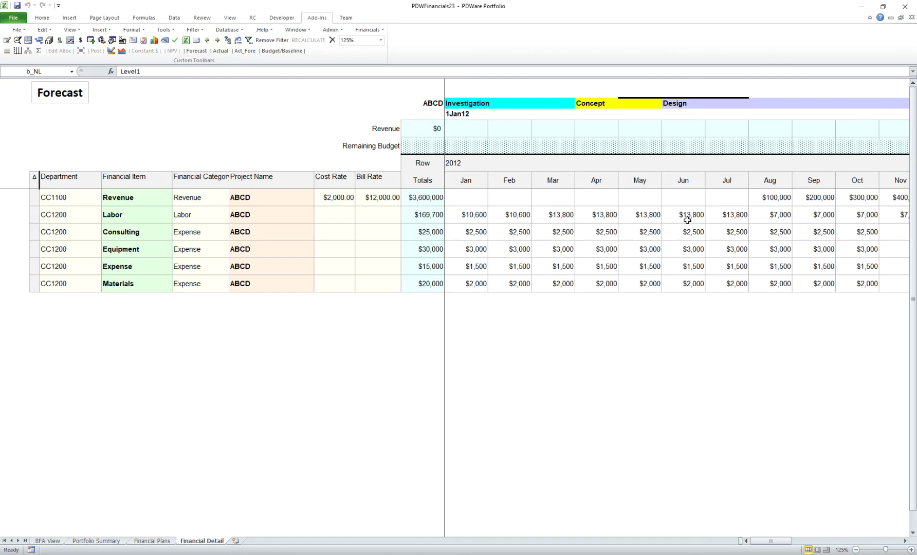
pyautogui.moveTo(683, 213); pyautogui.dragTo(765, 276)
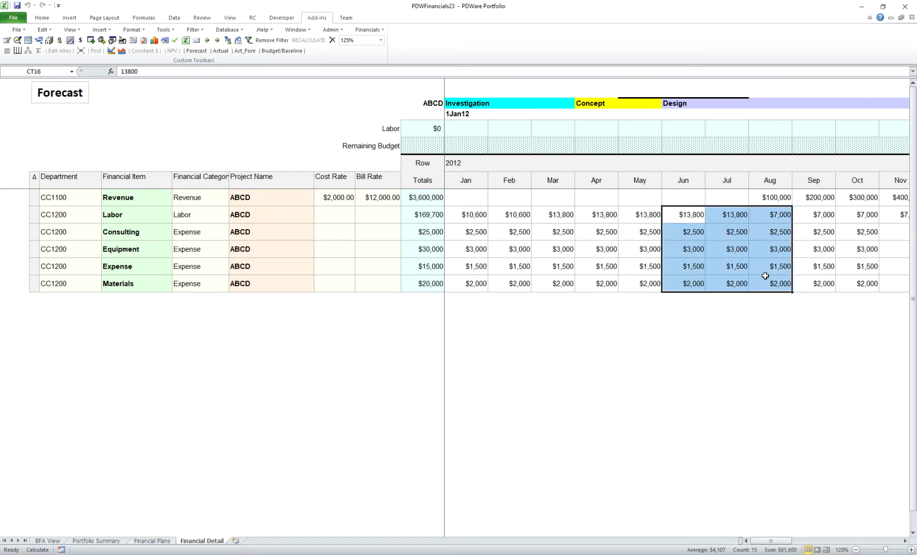